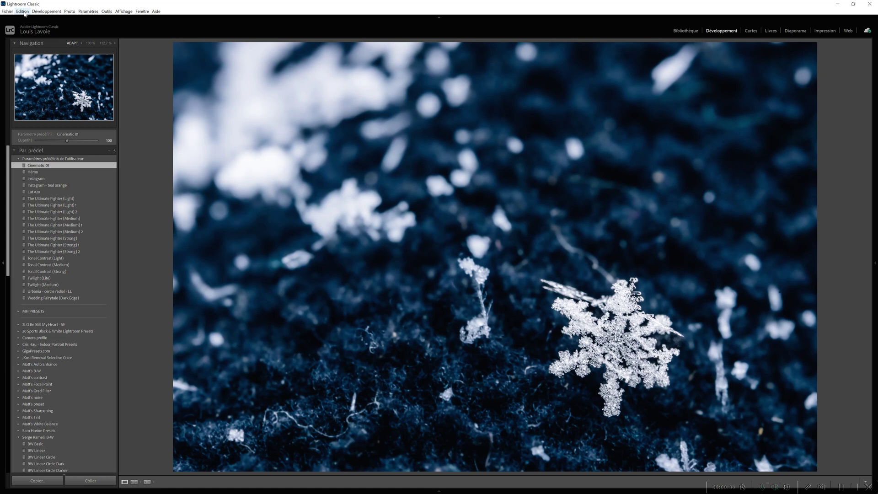
Step: Open the storage location of the Develop module presets from the preset preferences
click(23, 11)
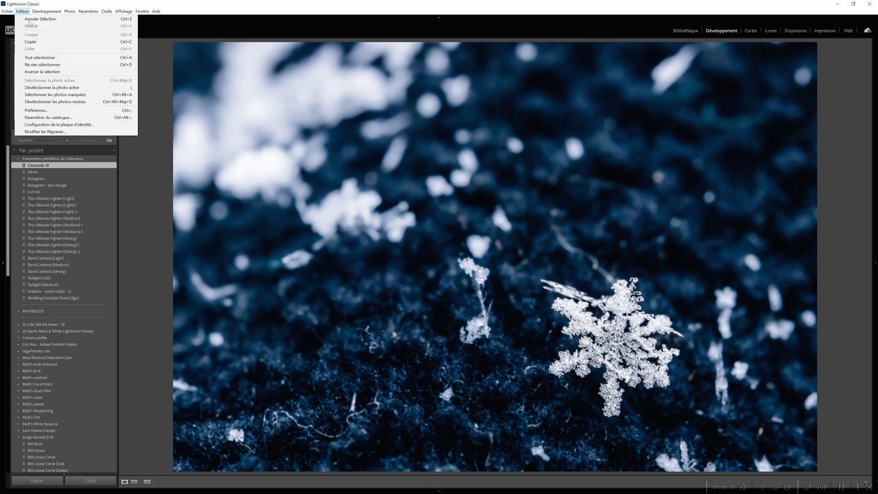
click(67, 112)
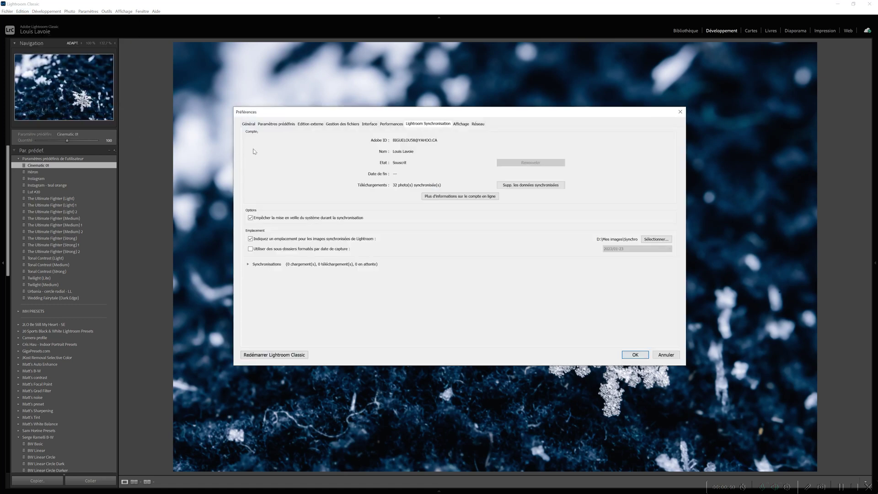
click(285, 124)
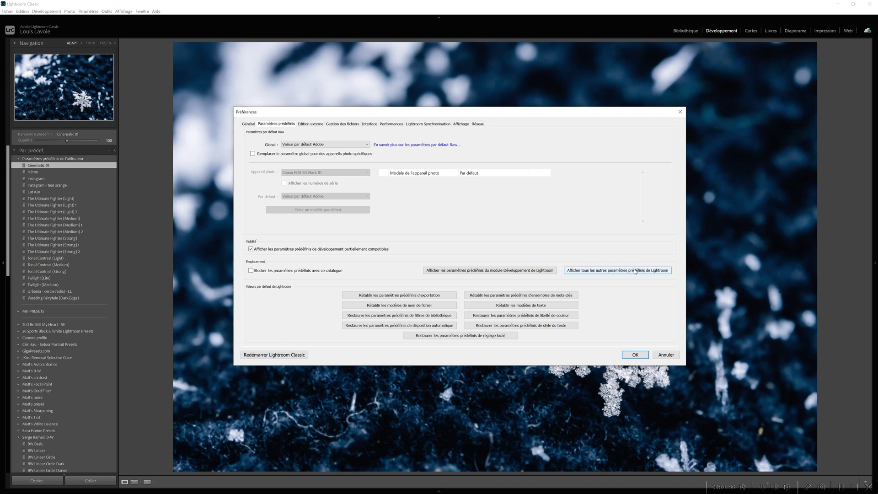
click(519, 271)
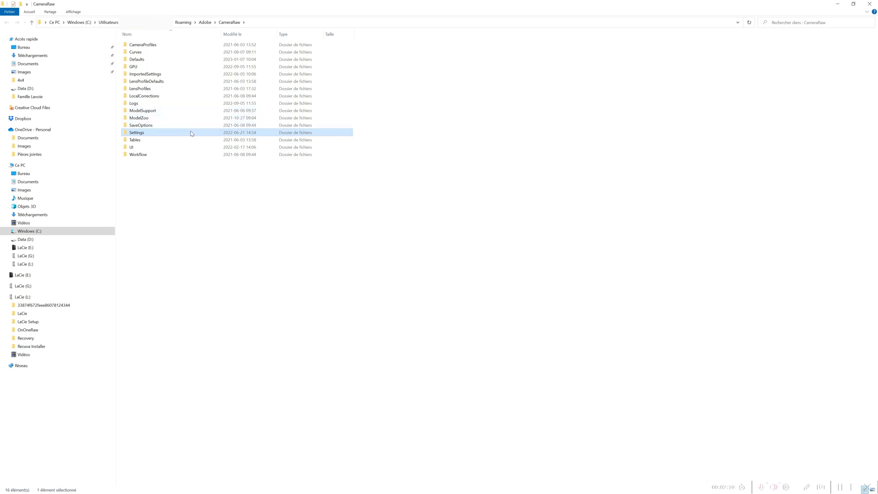
Step: Examine the preset files inside the Settings folder and return to the CameraRaw folder
mouse_move(191, 133)
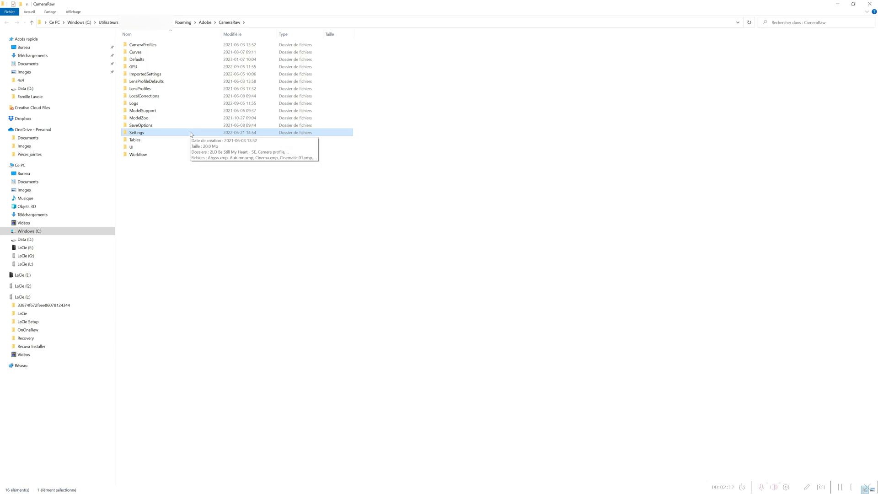
double_click(191, 134)
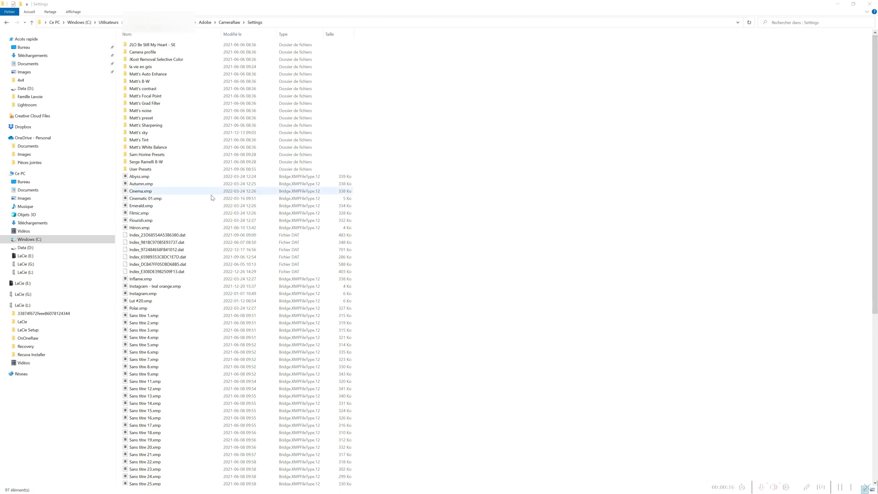
click(230, 22)
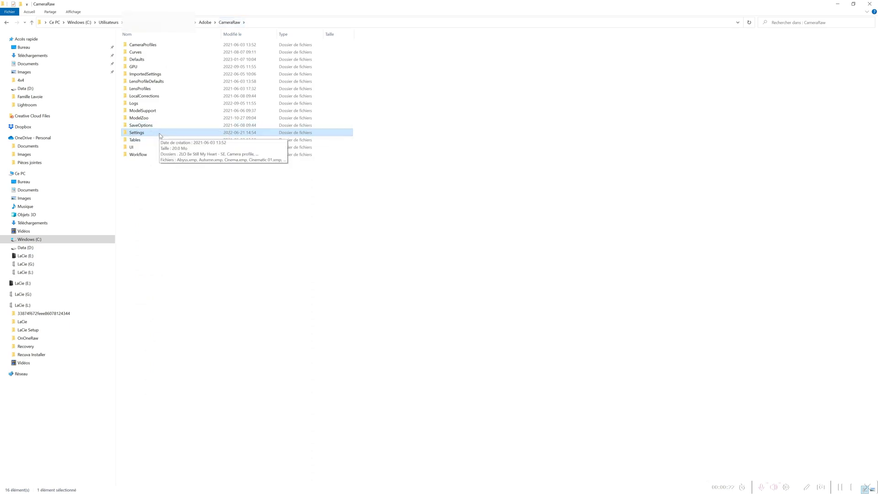
Step: Copy the Settings folder from CameraRaw to the root of the Data (D:) drive
right_click(159, 134)
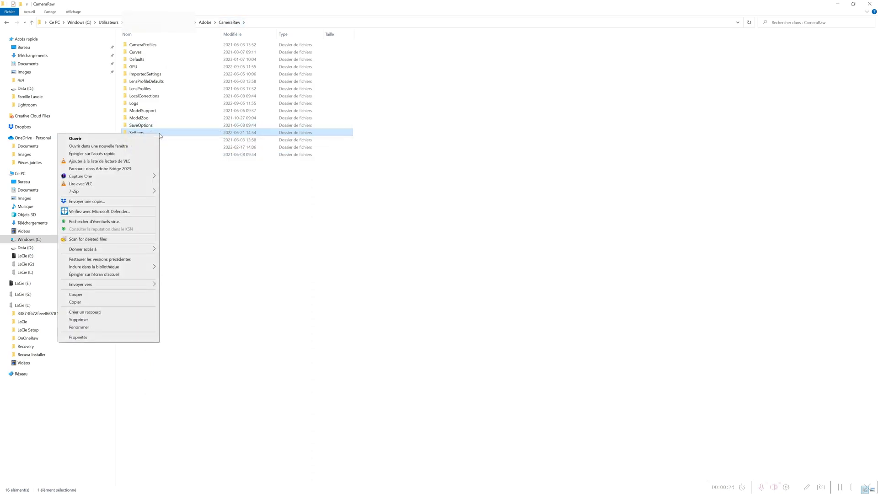
click(119, 302)
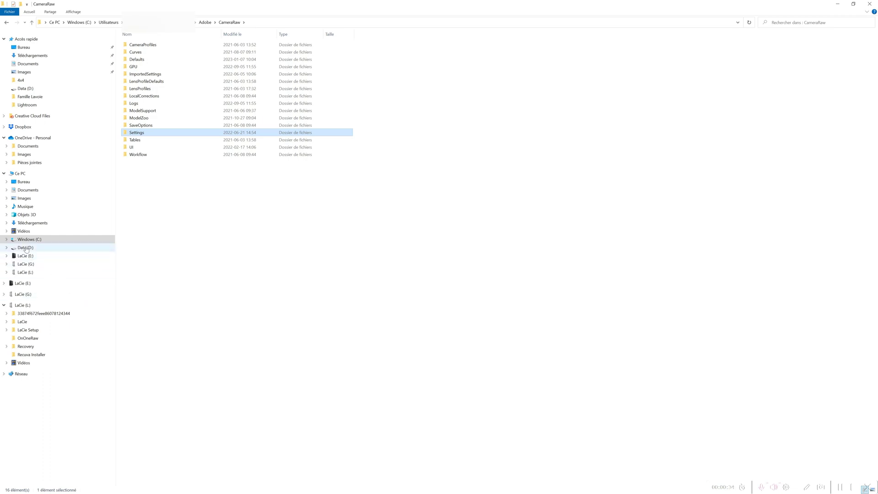
click(25, 248)
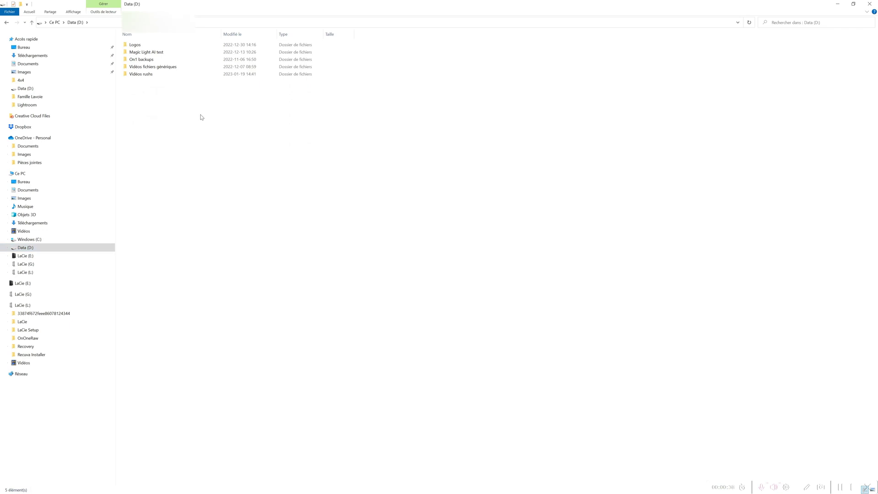
key(ctrl+v)
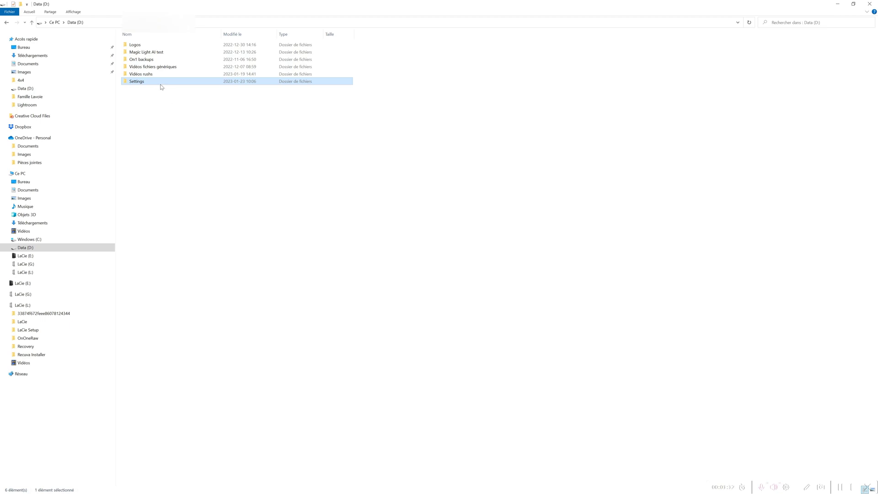
Step: Rename the copied Settings folder on the D: drive as Settings_Camera Raw
mouse_move(160, 83)
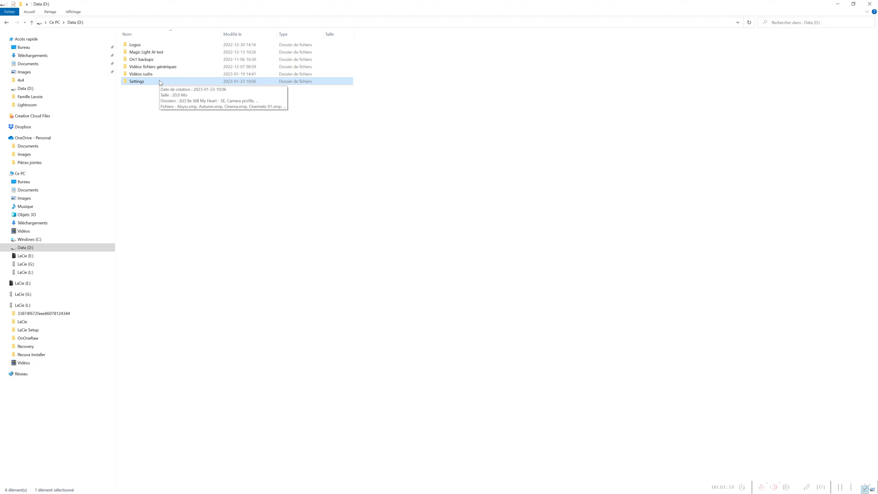
right_click(159, 81)
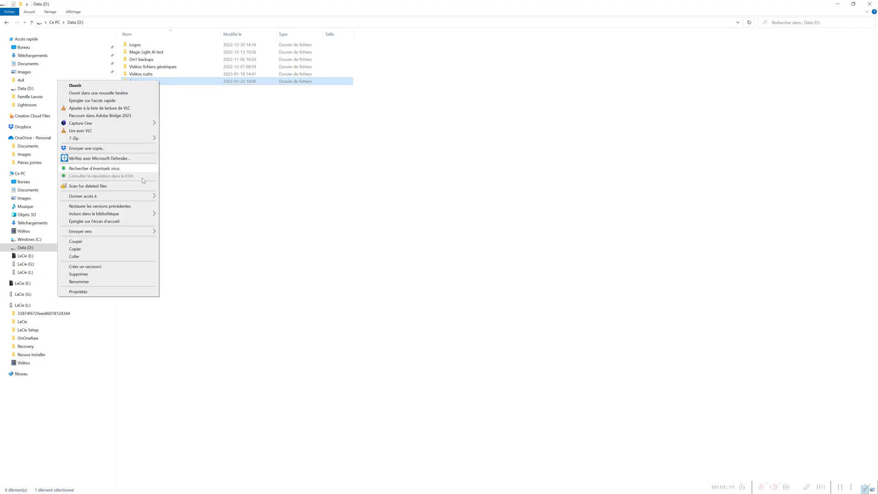
click(122, 282)
click(152, 82)
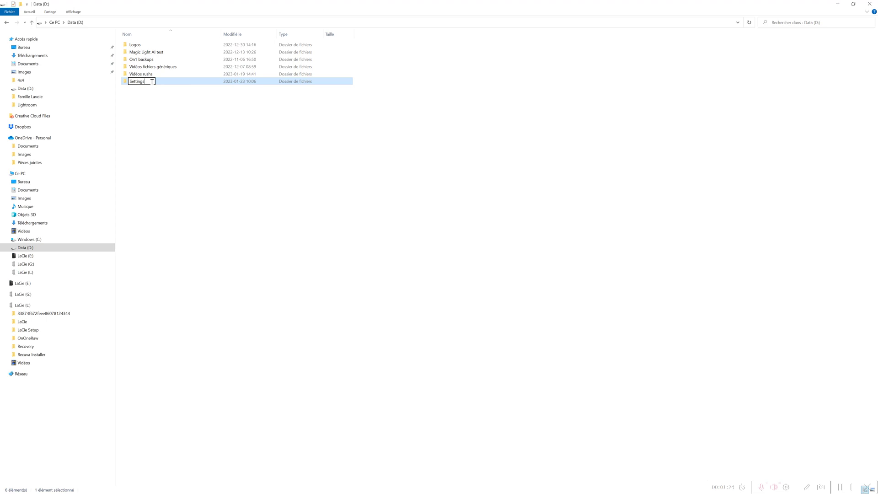
text(_Camera Raw)
click(190, 123)
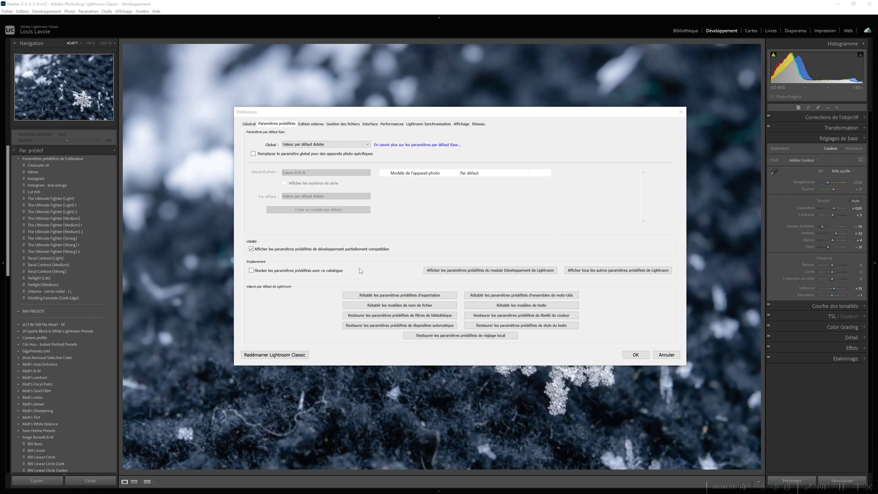
Step: From the Lightroom preferences, show the location of all other presets, inspect its Lightroom folder and return to the Adobe folder
click(627, 270)
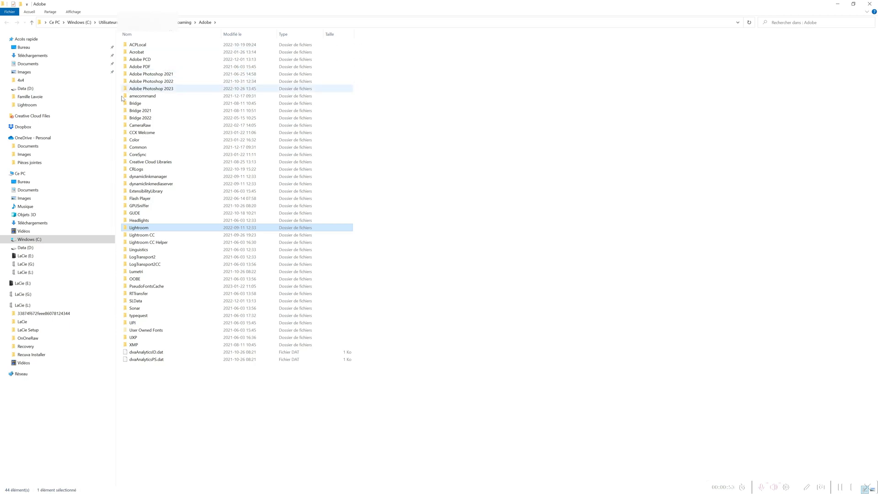
double_click(160, 228)
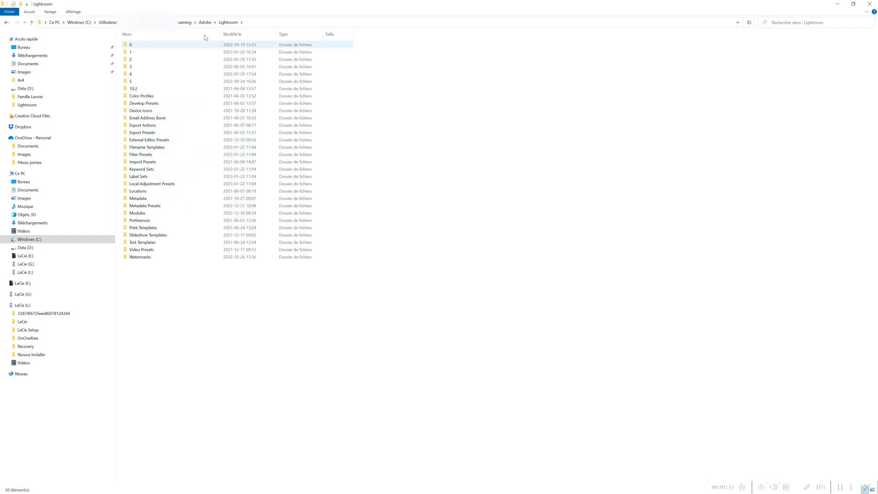
click(206, 23)
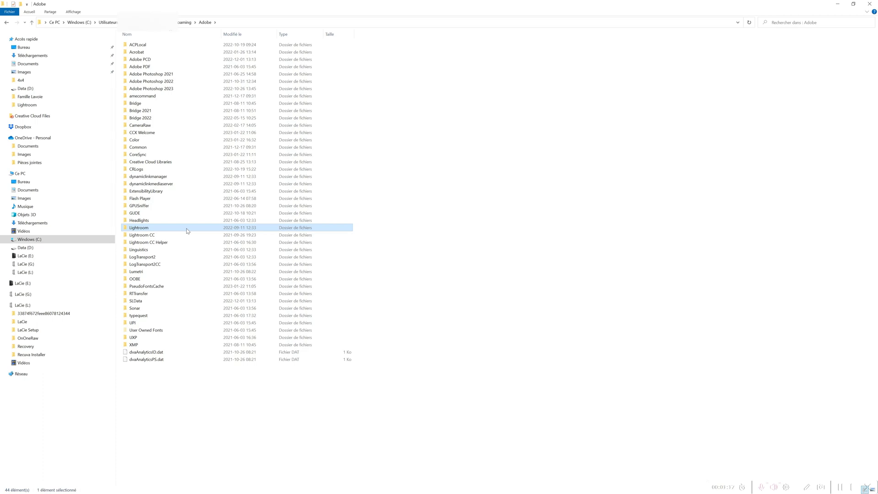
Step: Copy the Lightroom folder from the Adobe folder to the root of the Data (D:) drive
right_click(187, 230)
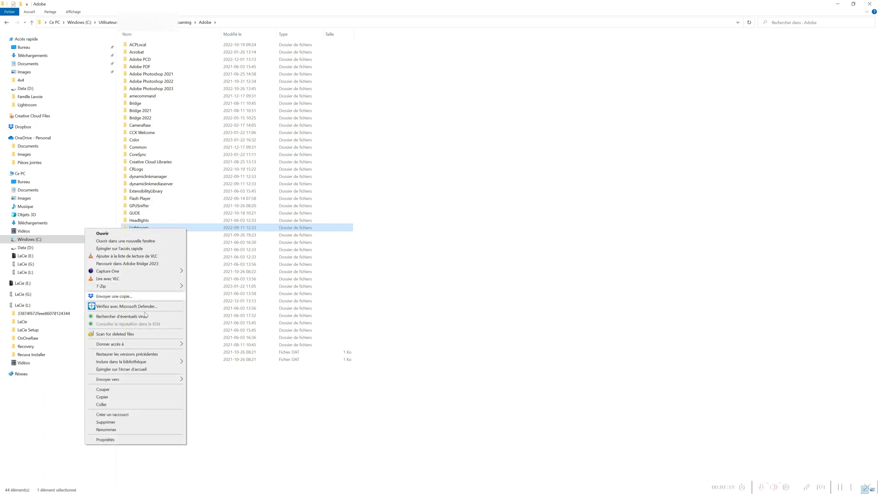
click(143, 397)
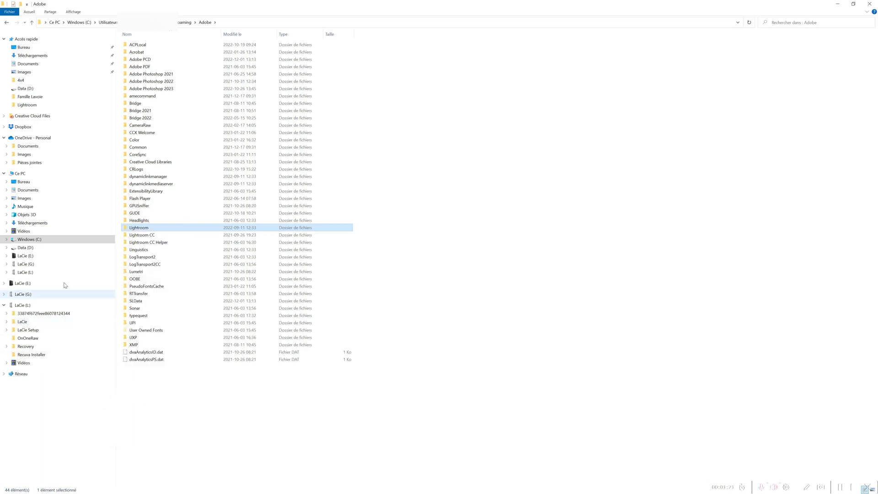
click(35, 247)
click(176, 122)
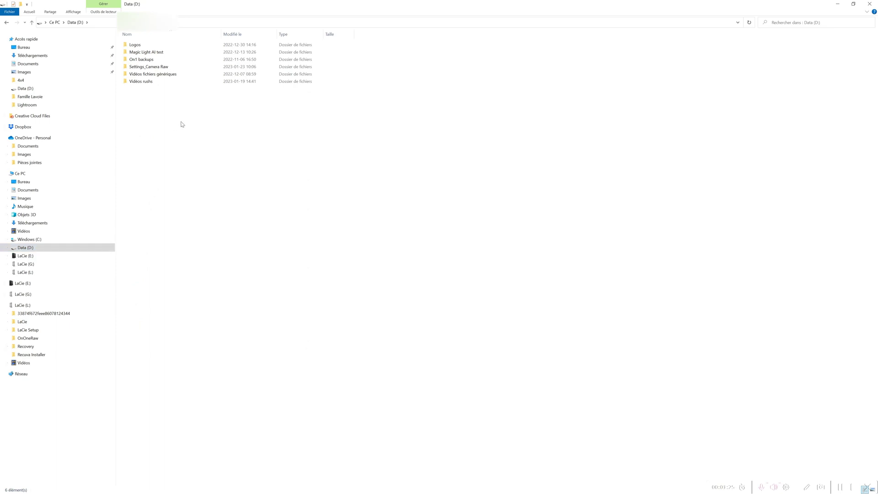
key(ctrl+v)
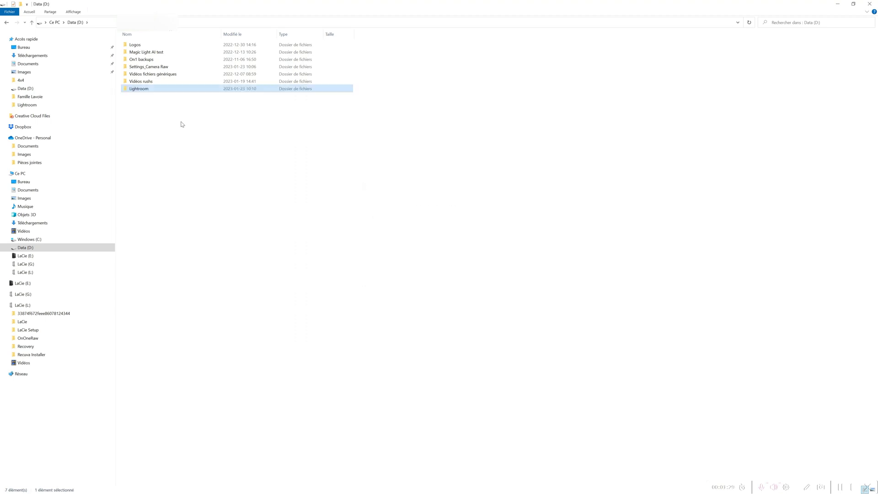
Step: Rename the copied Lightroom folder on the D: drive as Lightroom_Adobe
right_click(161, 90)
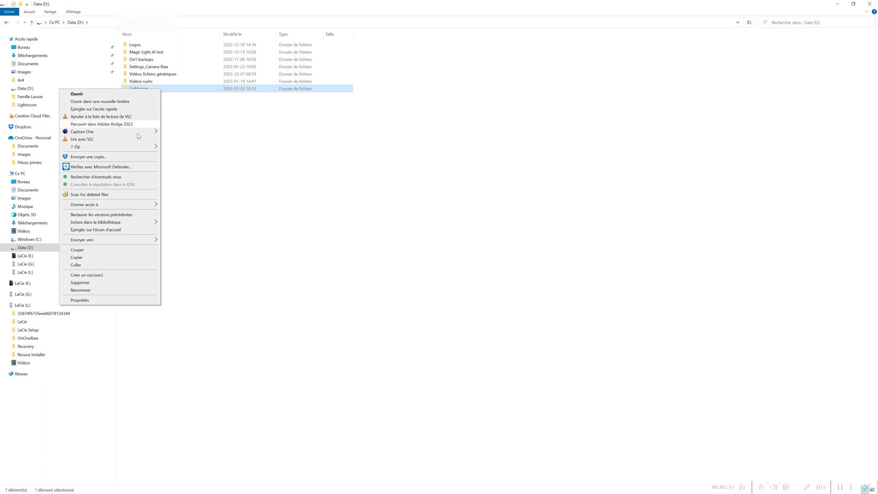
click(126, 290)
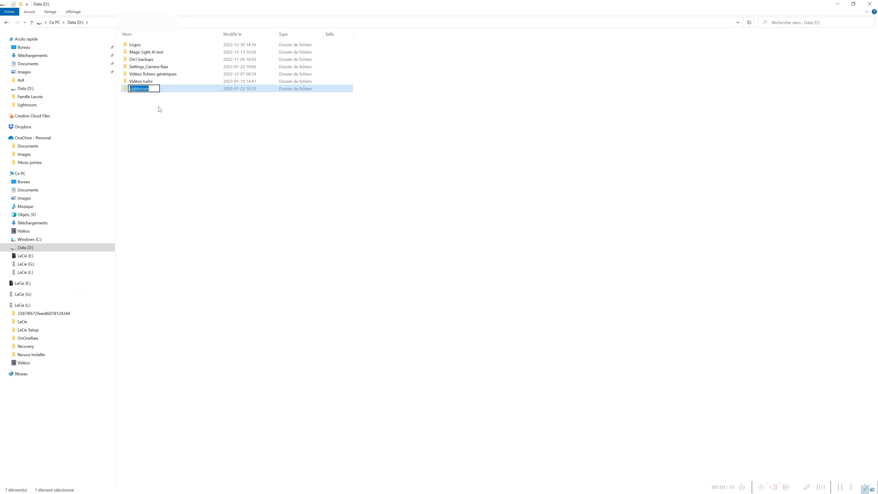
click(156, 89)
text(_Adobe)
click(324, 145)
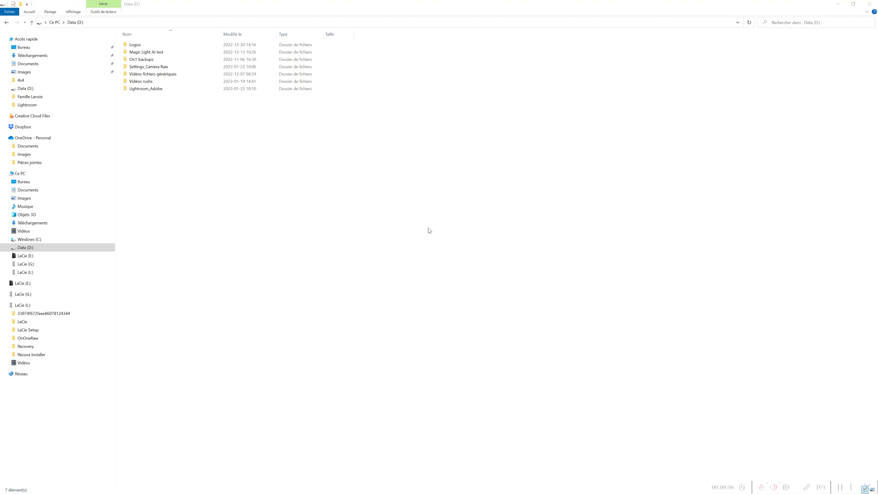
Step: Copy the Settings_Camera Raw backup from the D: drive into the CameraRaw folder, reached through the Lightroom preset preferences
click(149, 69)
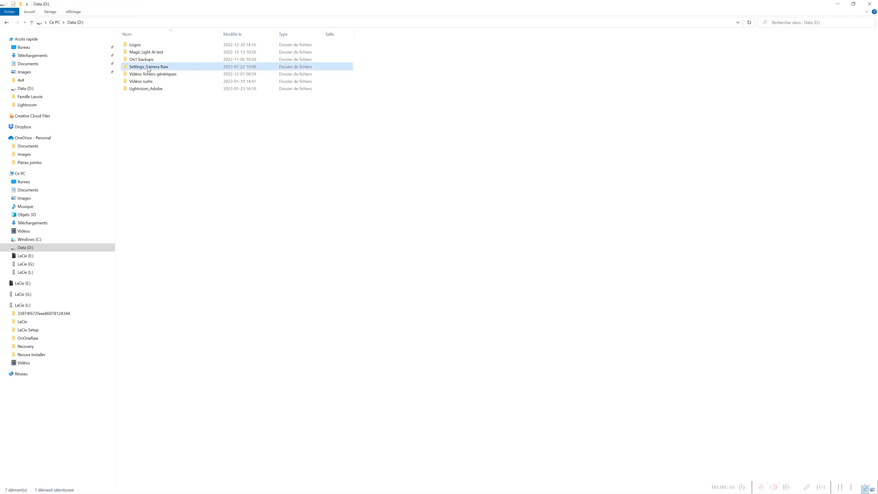
right_click(148, 68)
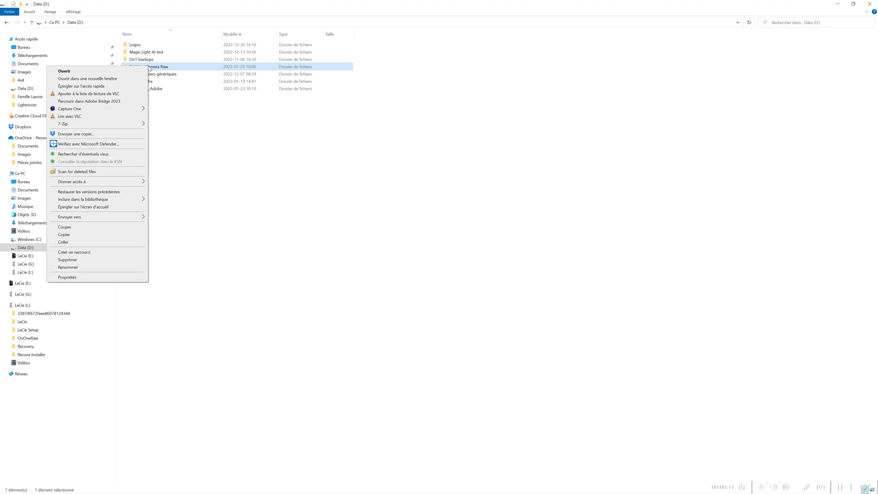
click(111, 235)
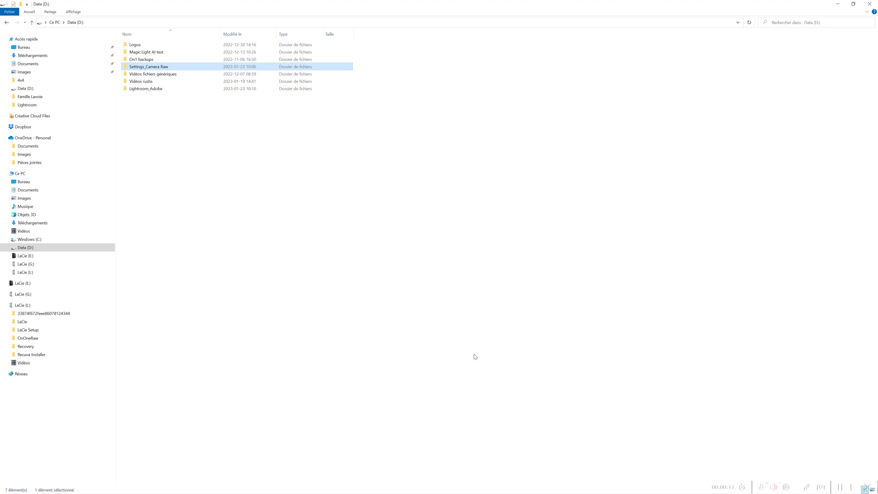
click(838, 4)
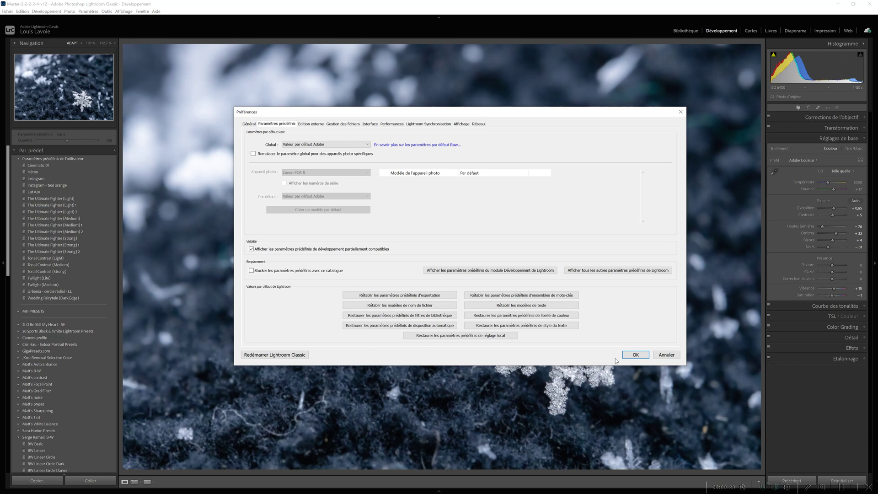
click(488, 271)
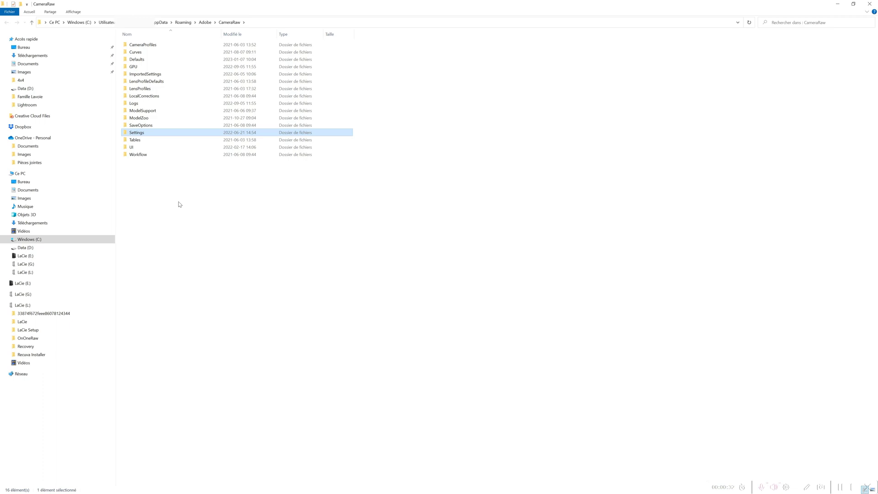
right_click(184, 211)
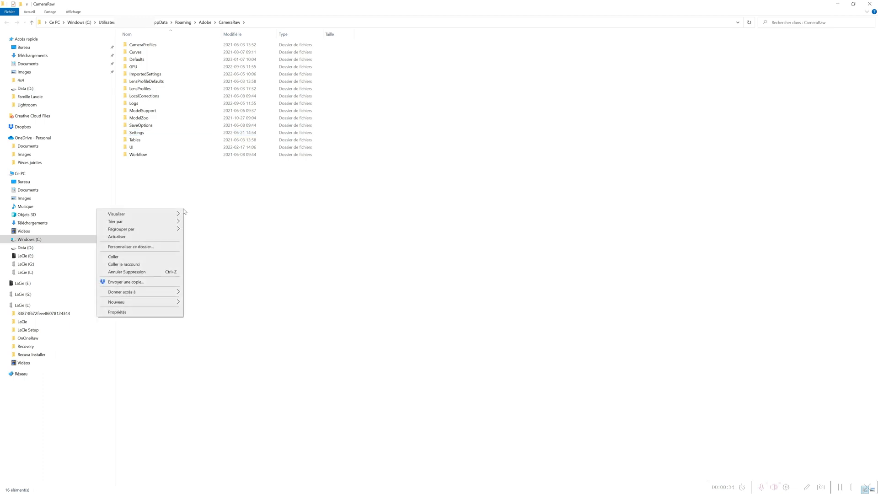
click(164, 257)
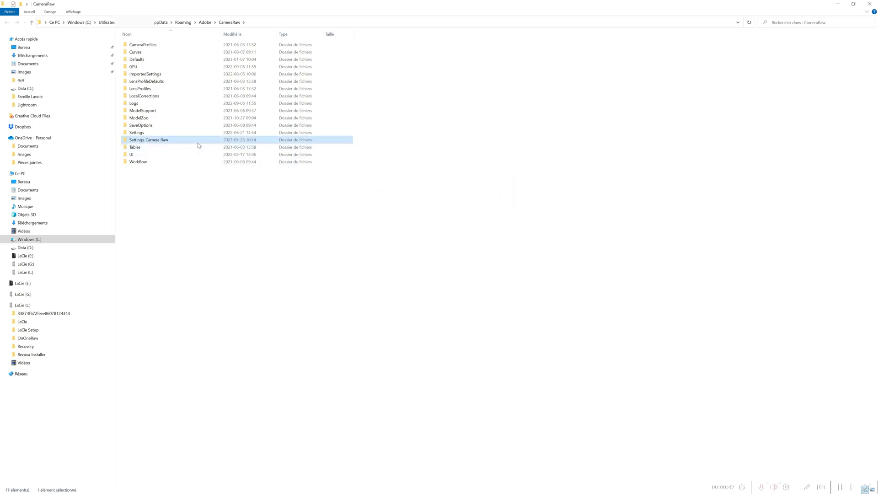
Step: Delete the original Settings folder from the CameraRaw folder
mouse_move(169, 136)
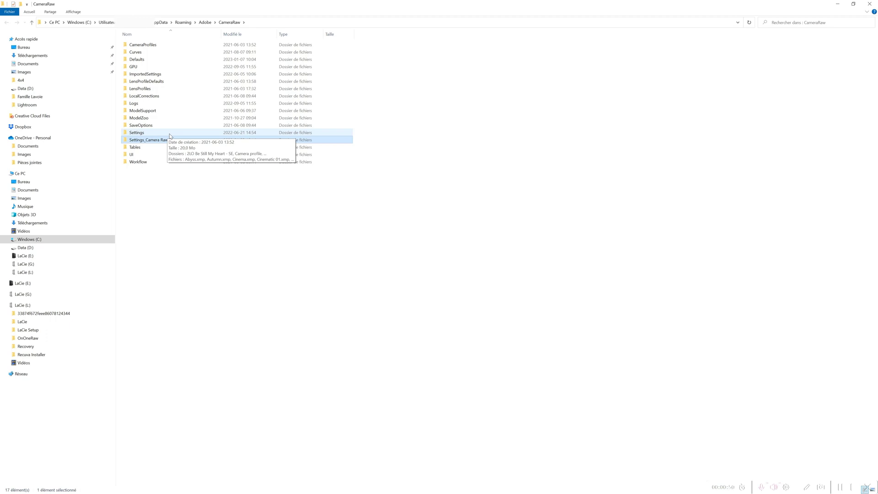
click(170, 135)
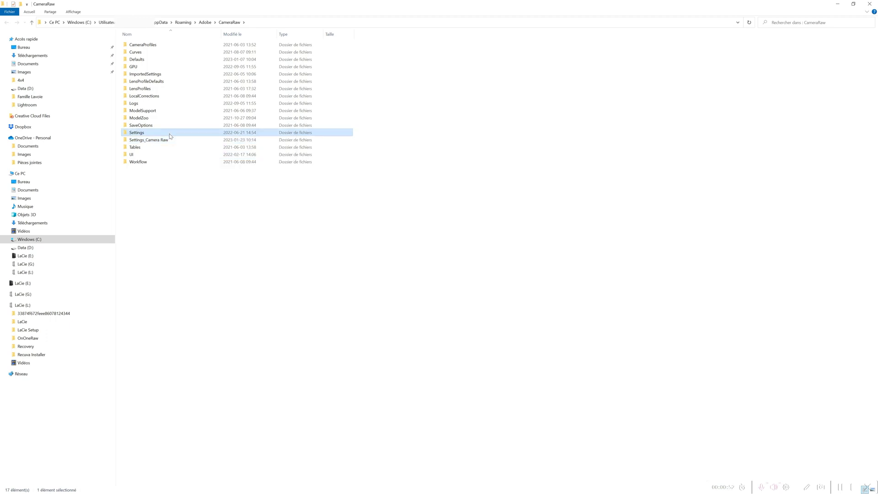
right_click(170, 135)
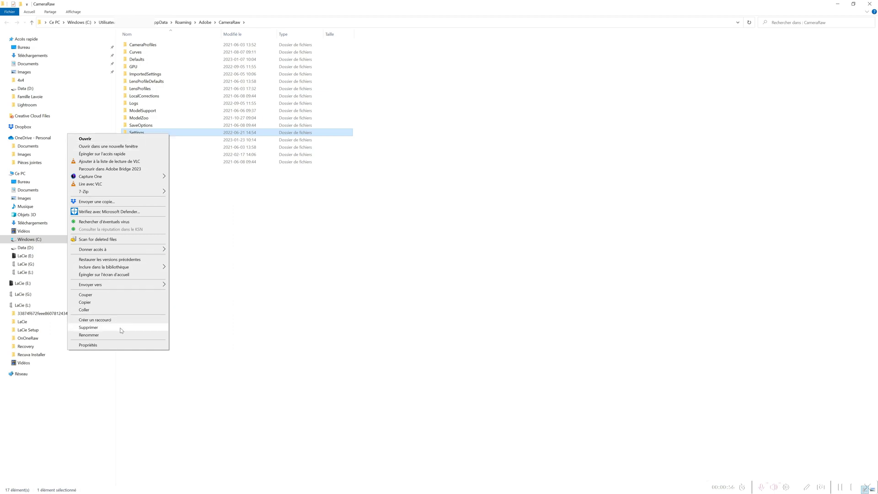
click(121, 329)
Step: Rename the restored Settings_Camera Raw folder in the CameraRaw folder as Settings
click(184, 136)
right_click(184, 136)
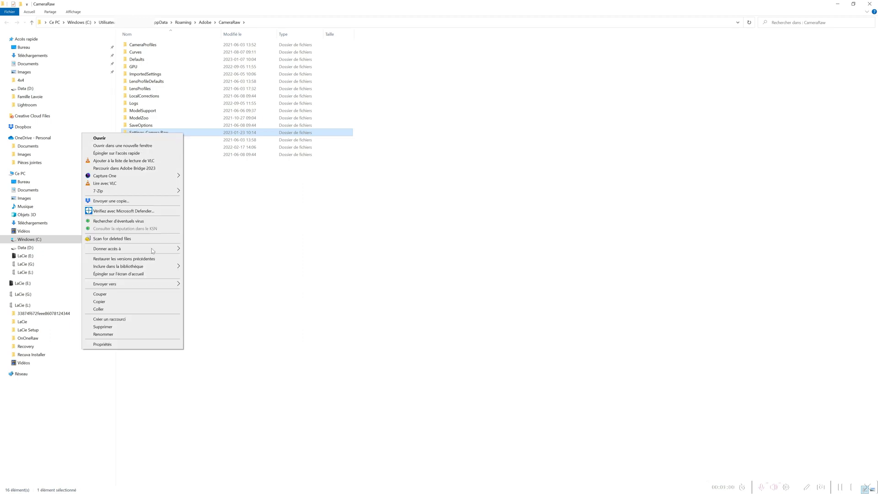
click(155, 336)
click(176, 133)
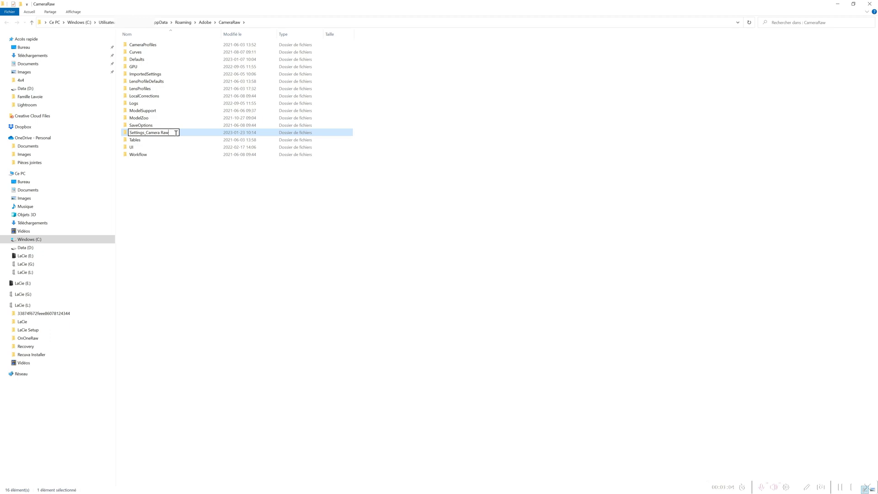
key(BackSpace)
key(BackSpace)
key(BackSpace)
key(BackSpace)
key(BackSpace)
key(BackSpace)
key(BackSpace)
key(BackSpace)
key(BackSpace)
key(BackSpace)
key(BackSpace)
click(179, 206)
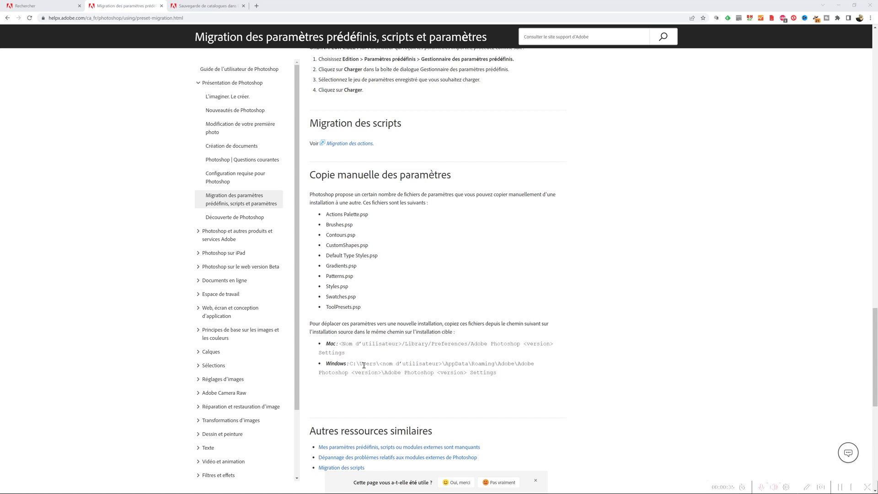
Step: On Adobe's preset migration help page, examine the username and version placeholders in the Windows path to the Photoshop settings
drag(383, 365, 440, 363)
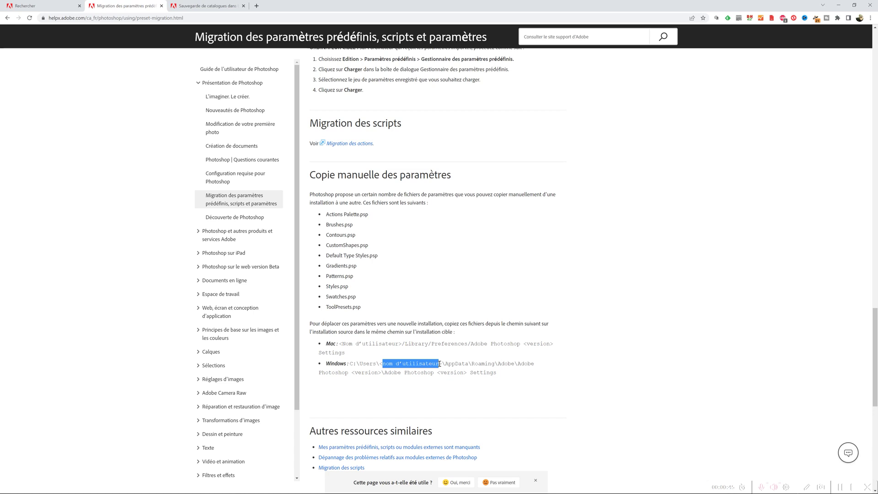
click(454, 373)
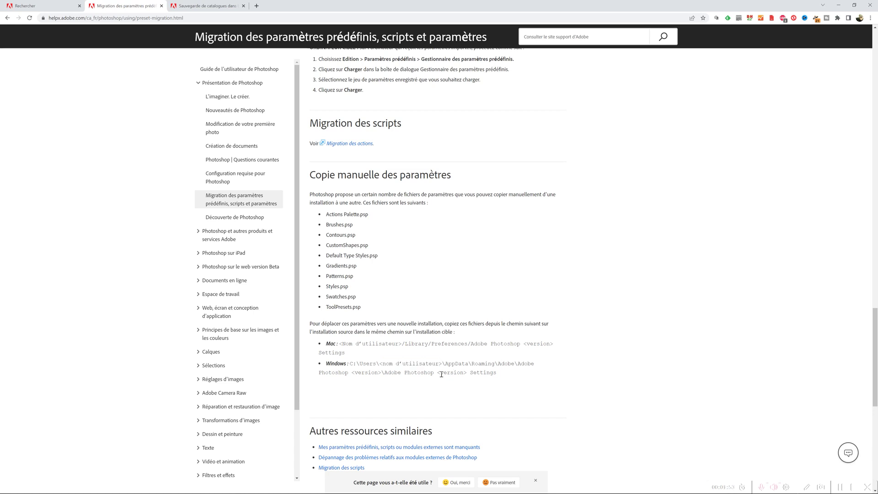
drag(440, 372, 463, 372)
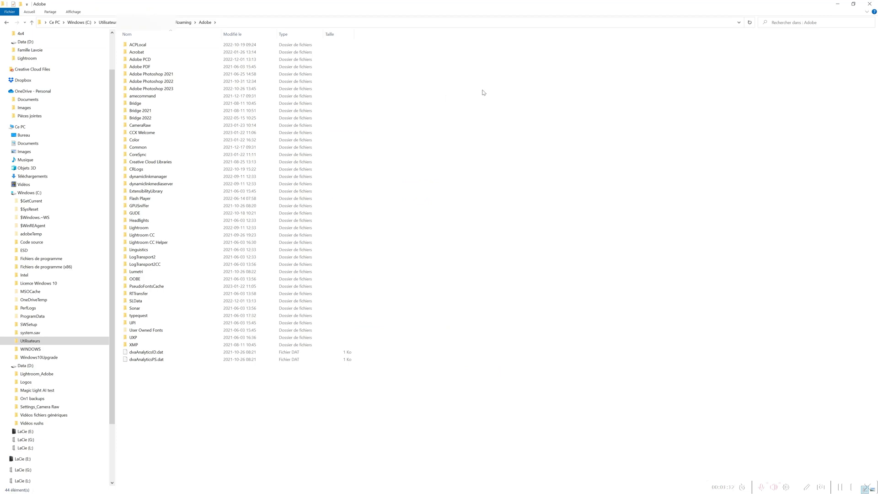
Step: Open the Adobe Photoshop 2023 folder inside the Adobe folder, inspect its Presets folder and return to the Photoshop 2023 folder
double_click(181, 91)
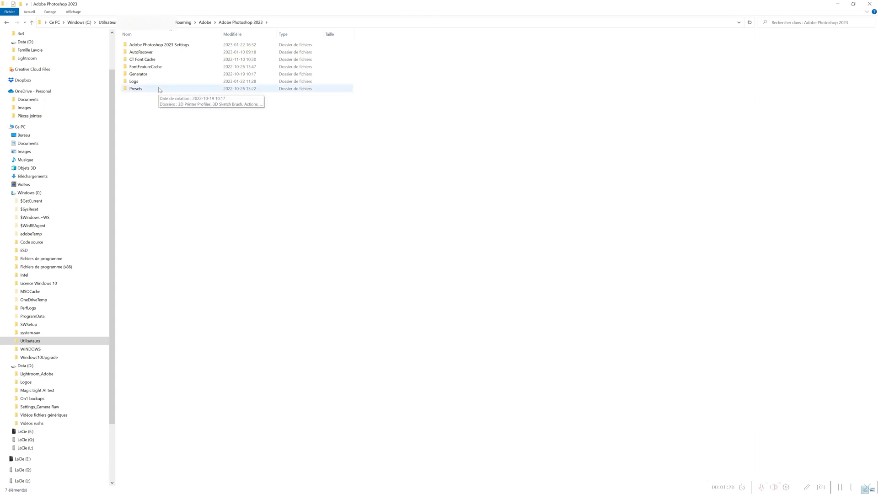
double_click(159, 89)
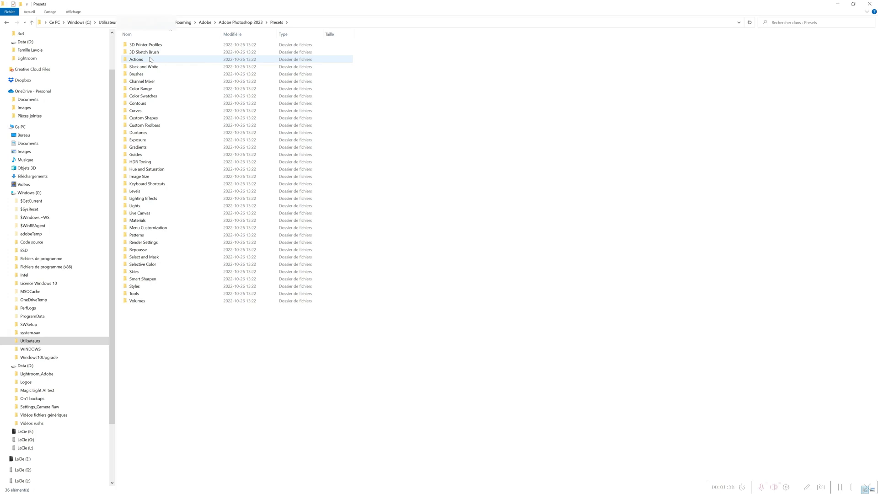
click(234, 24)
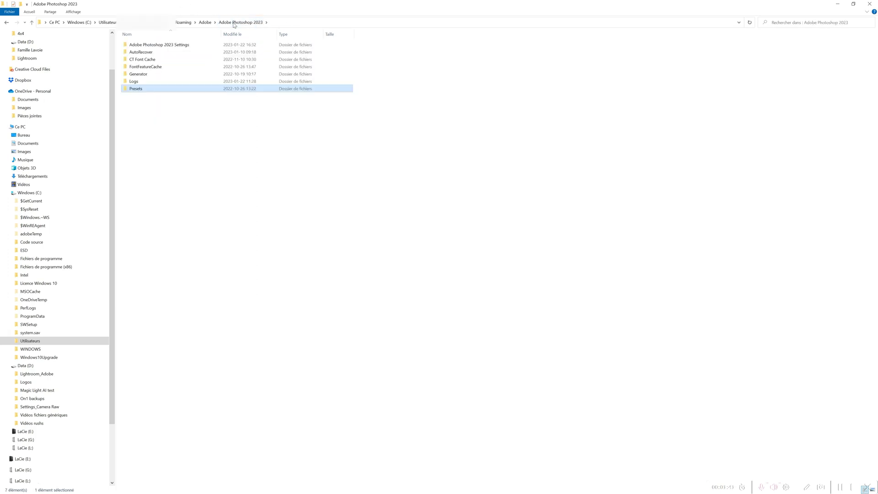
Step: Copy the Presets folder from the Adobe Photoshop 2023 folder to the root of the Data (D:) drive
right_click(155, 90)
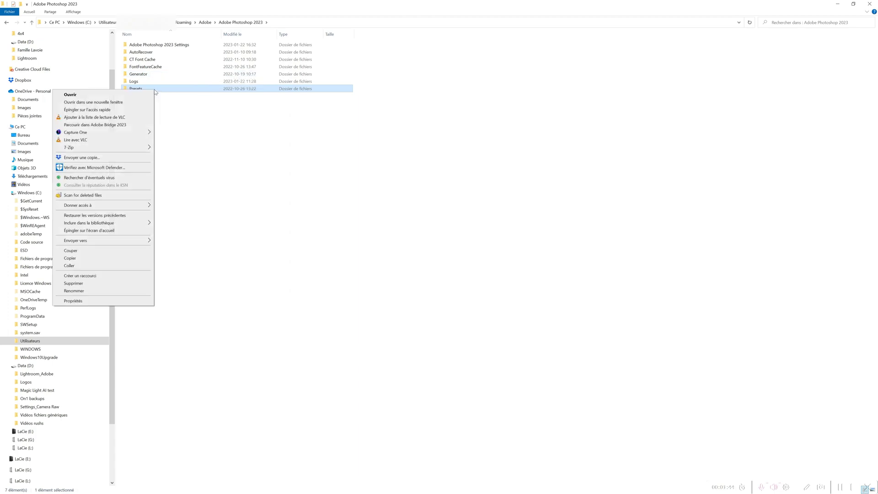
click(99, 259)
drag(109, 299, 113, 342)
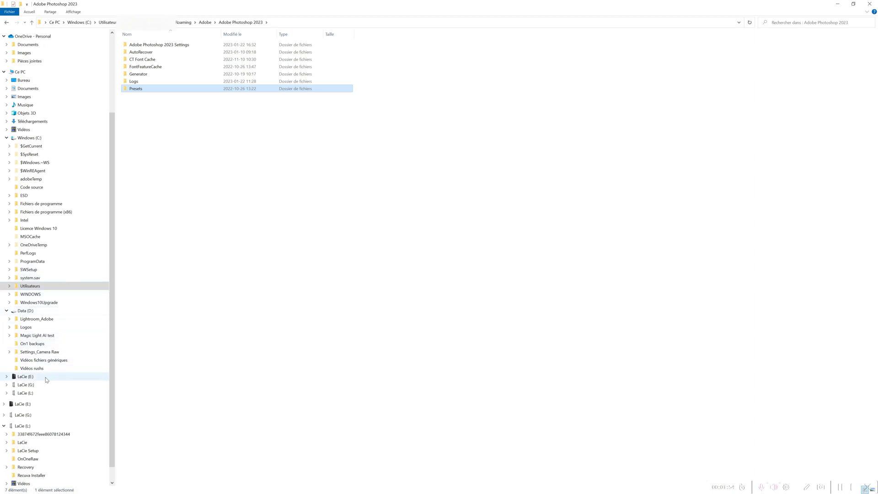
click(25, 311)
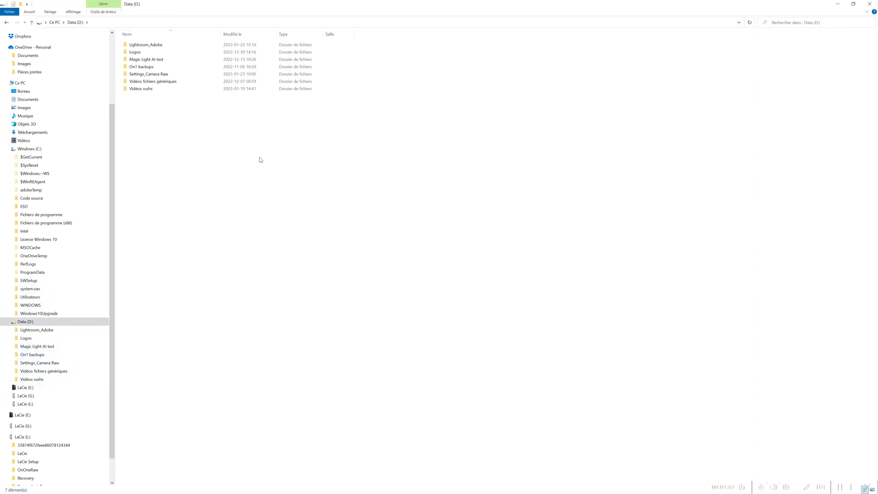
right_click(201, 142)
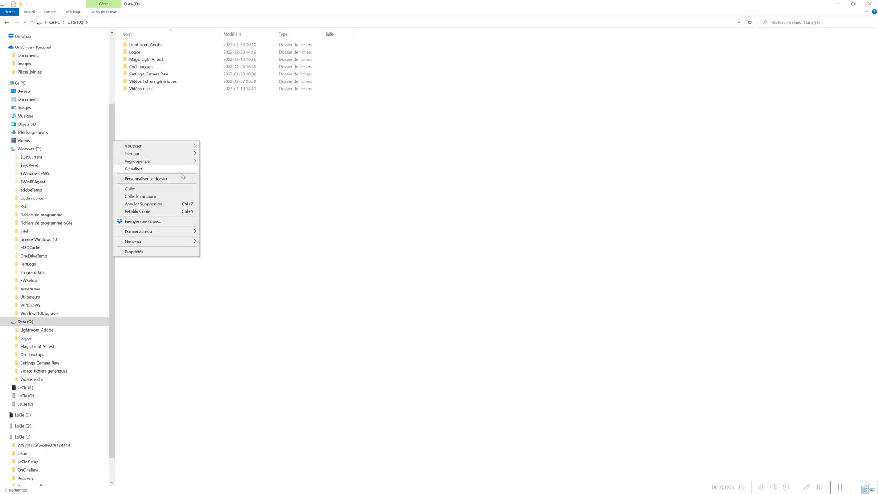
click(181, 188)
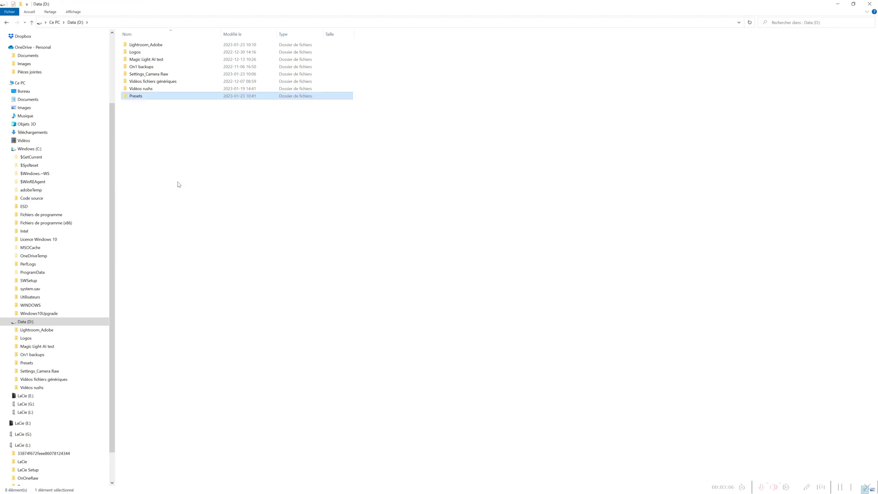
Step: Rename the copied Presets folder on the D: drive as Presets_Photoshop 2023
right_click(158, 96)
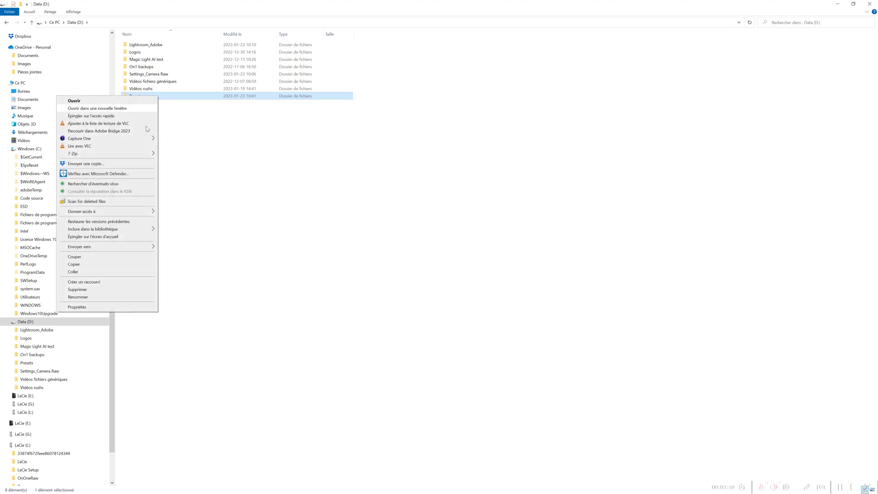
click(112, 297)
click(152, 96)
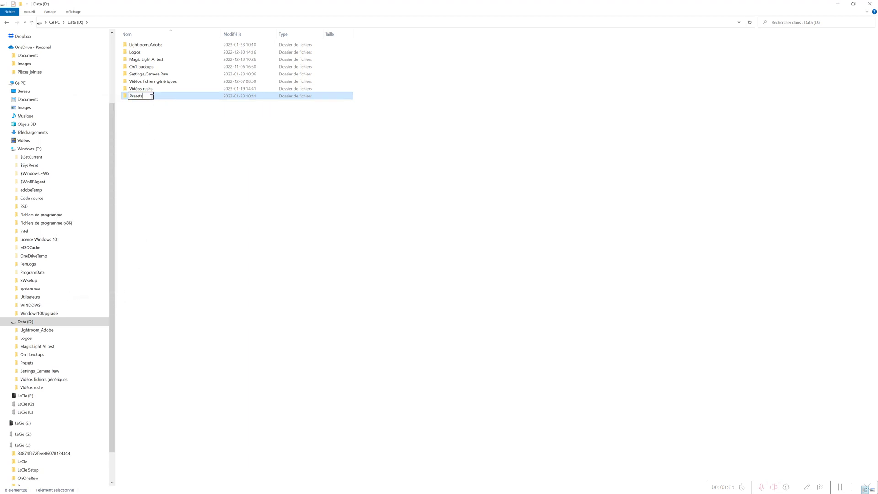
text(_Photoshop 2023)
click(267, 145)
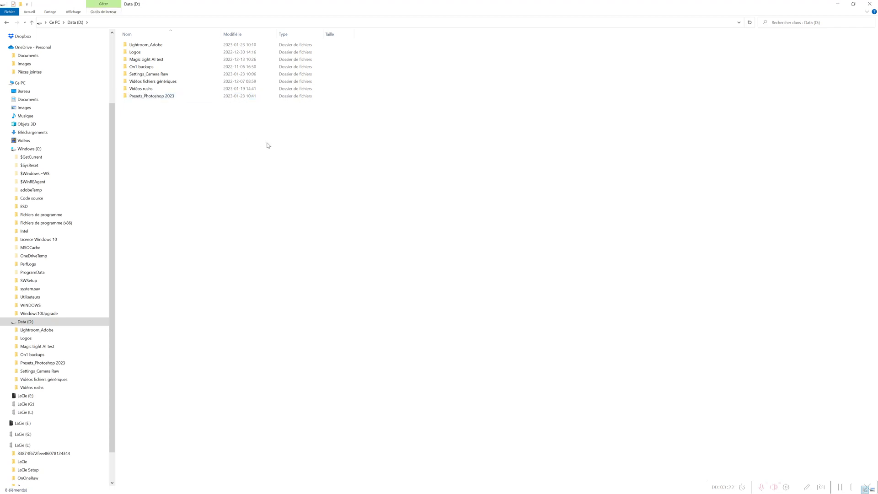